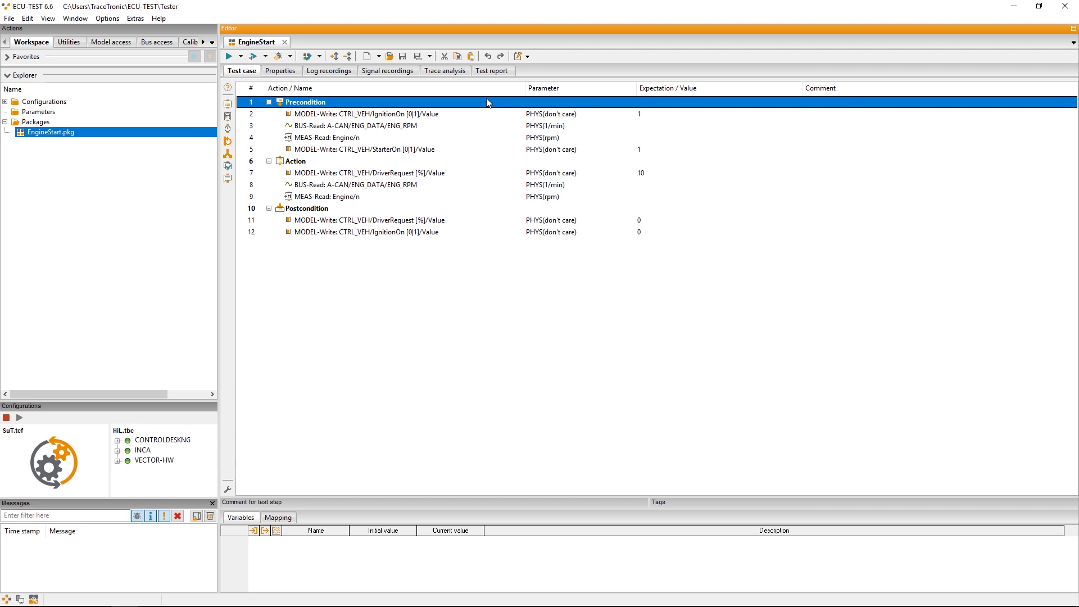
- Make the precondition bus engine-speed read step expect a value of exactly 0
click(420, 126)
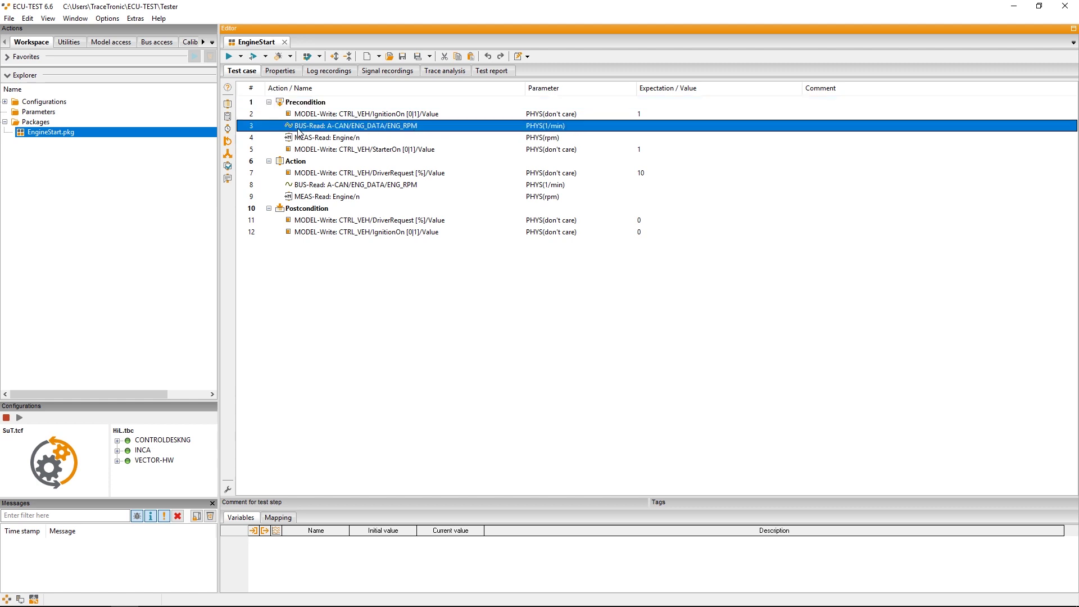
double_click(463, 131)
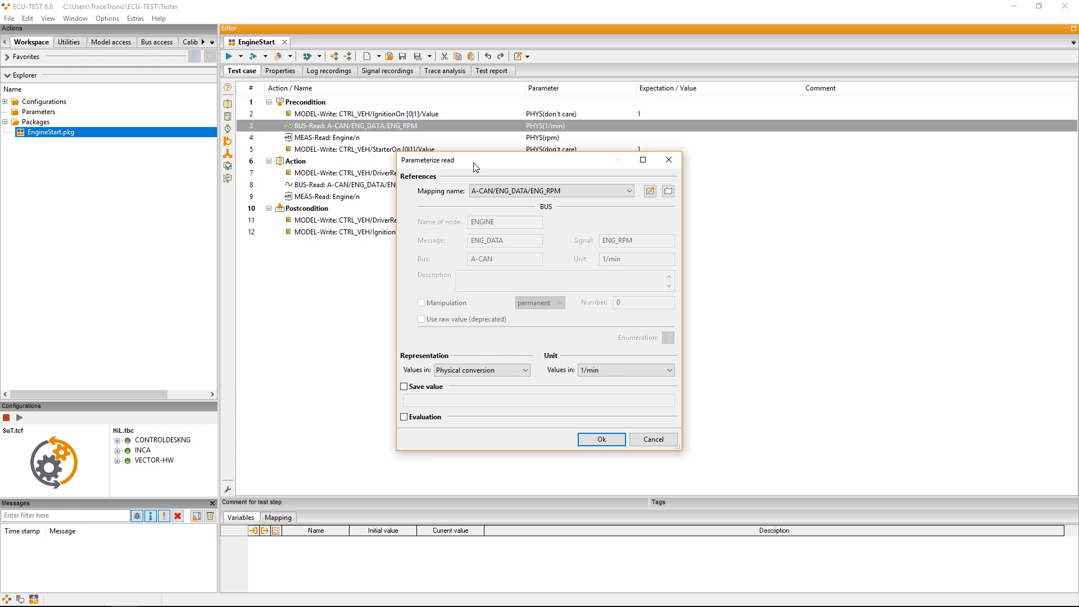
drag(474, 168, 460, 94)
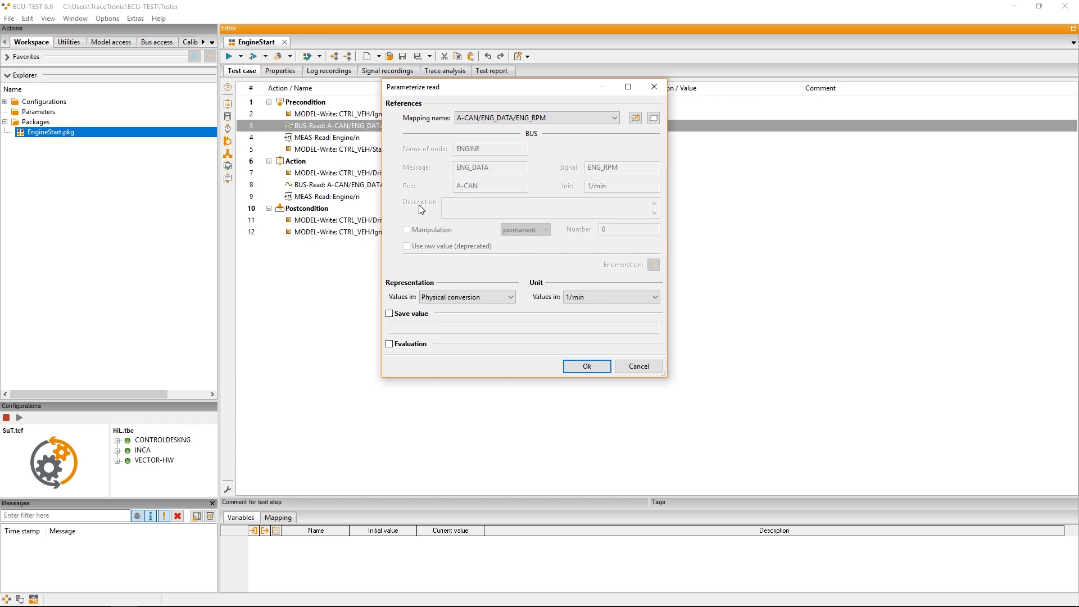
click(389, 345)
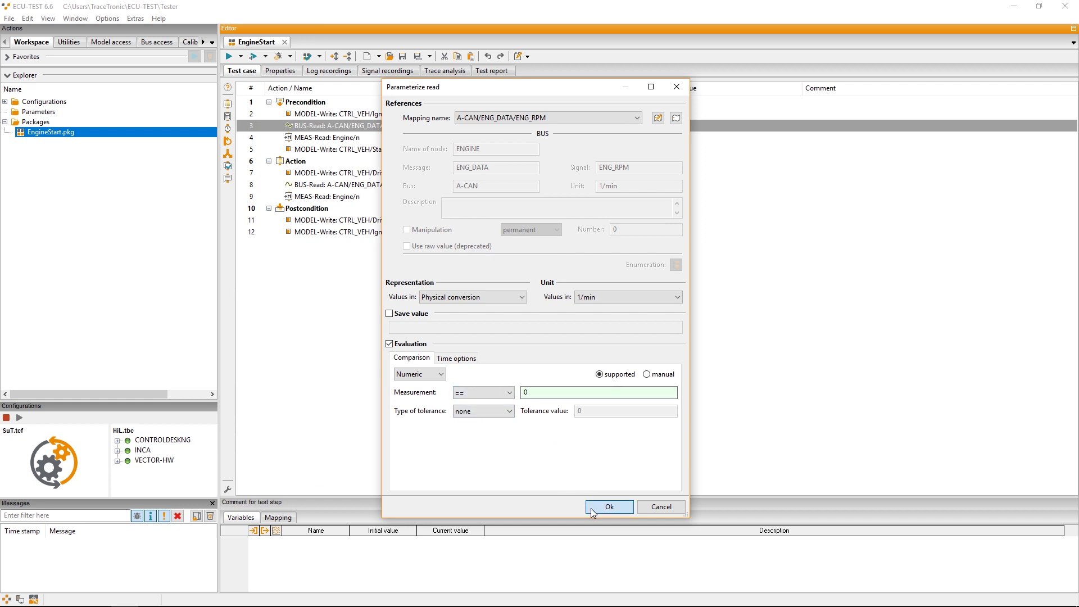
click(608, 507)
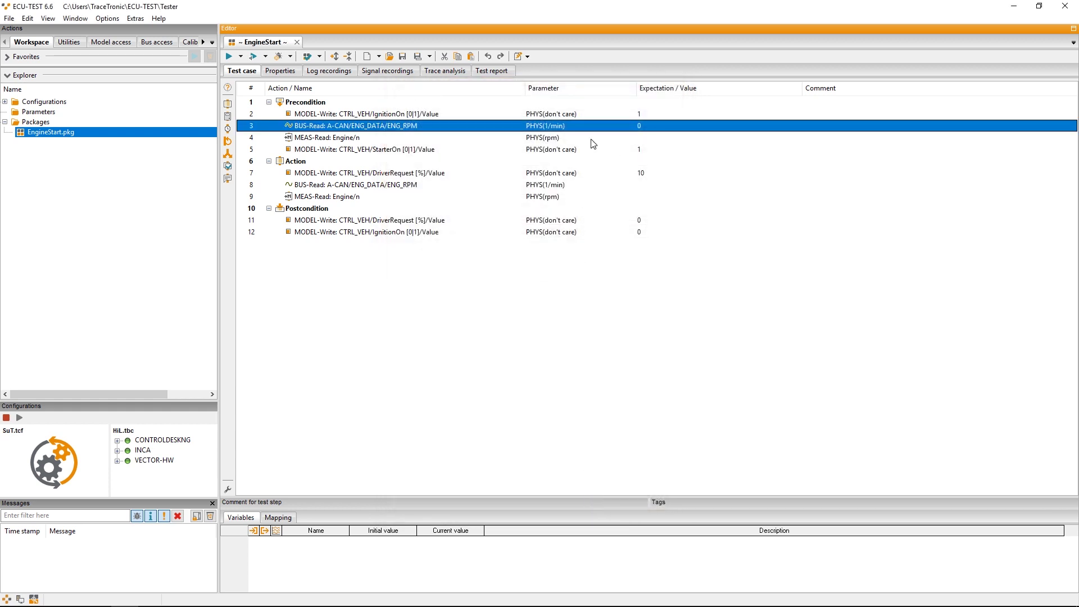
- Make the precondition Engine/n measurement read step expect a value of exactly 0
click(326, 141)
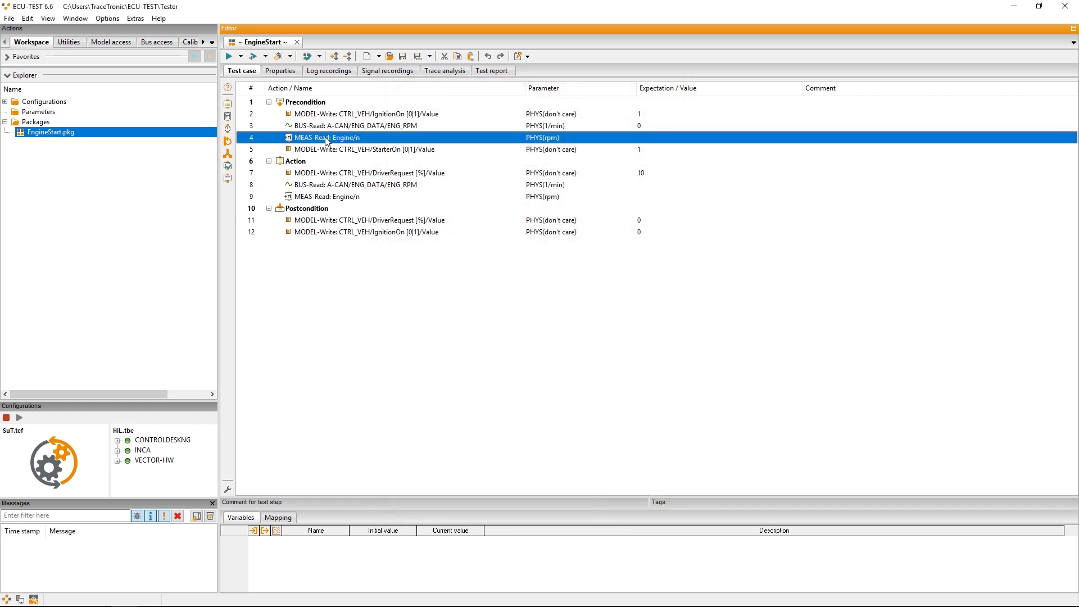
double_click(327, 141)
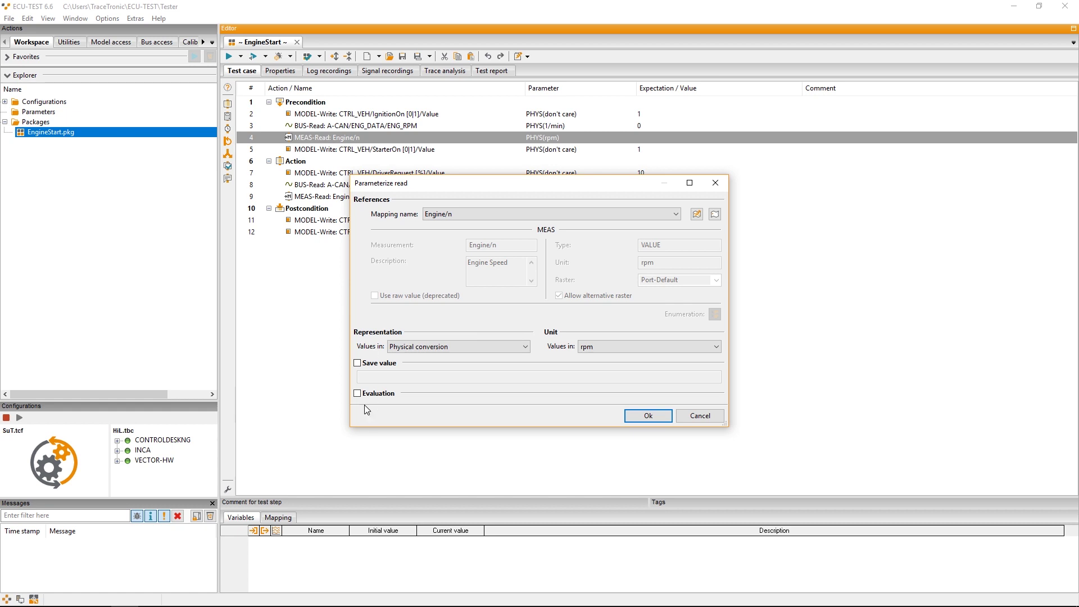
click(358, 392)
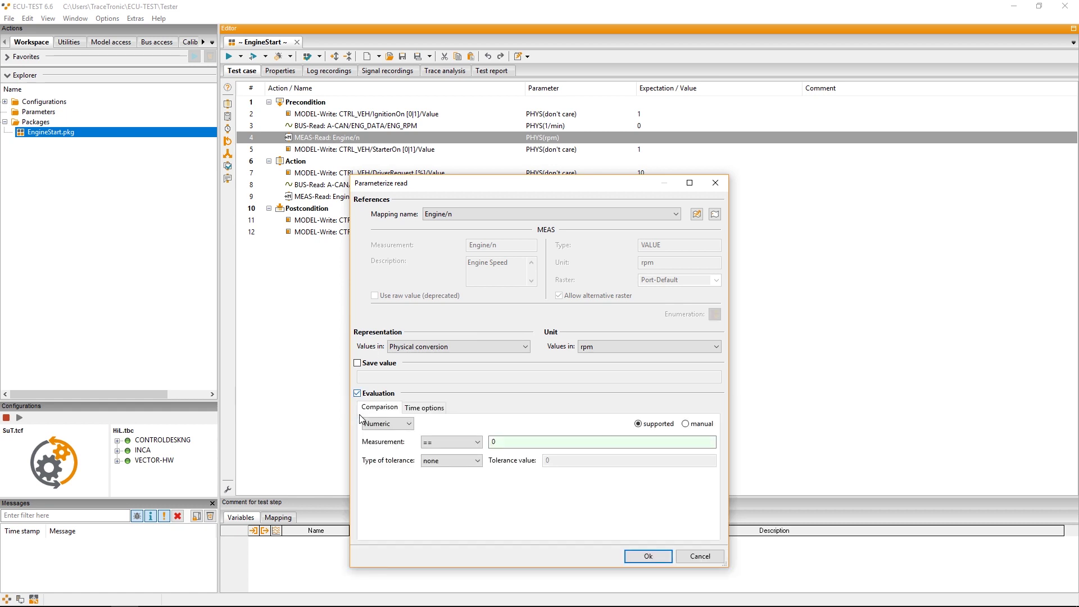
click(509, 444)
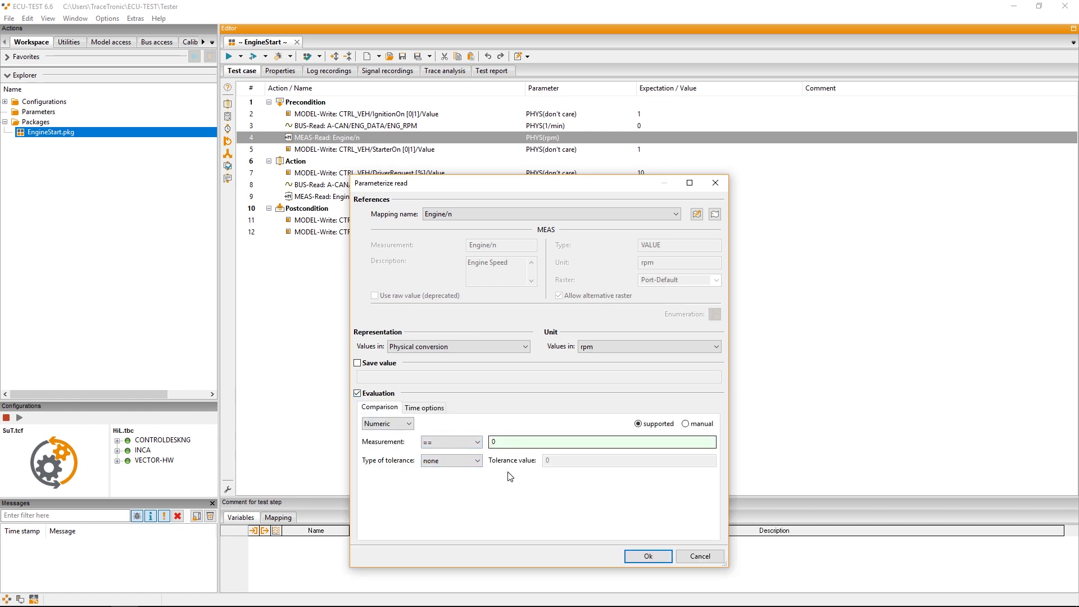
click(645, 556)
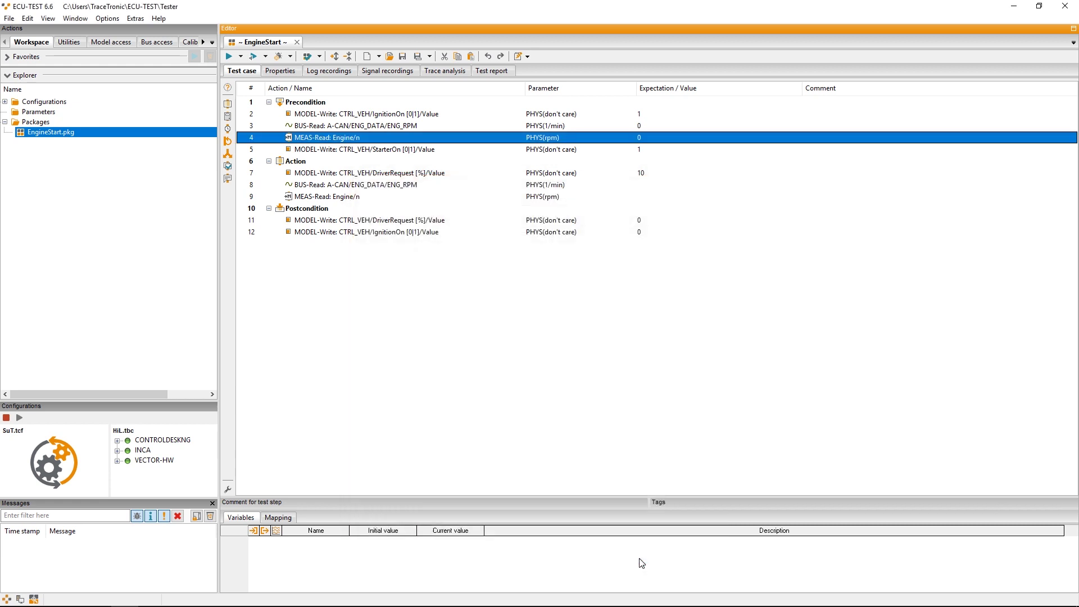
- Enable evaluation on the Action bus engine-speed read with a '>=' 800 expectation
click(321, 185)
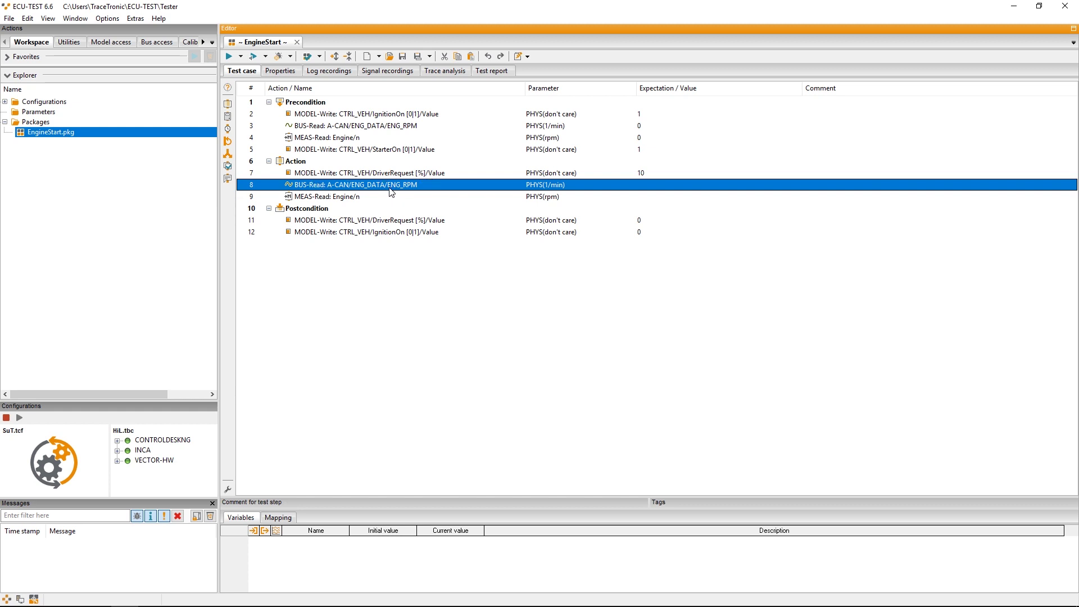
click(353, 197)
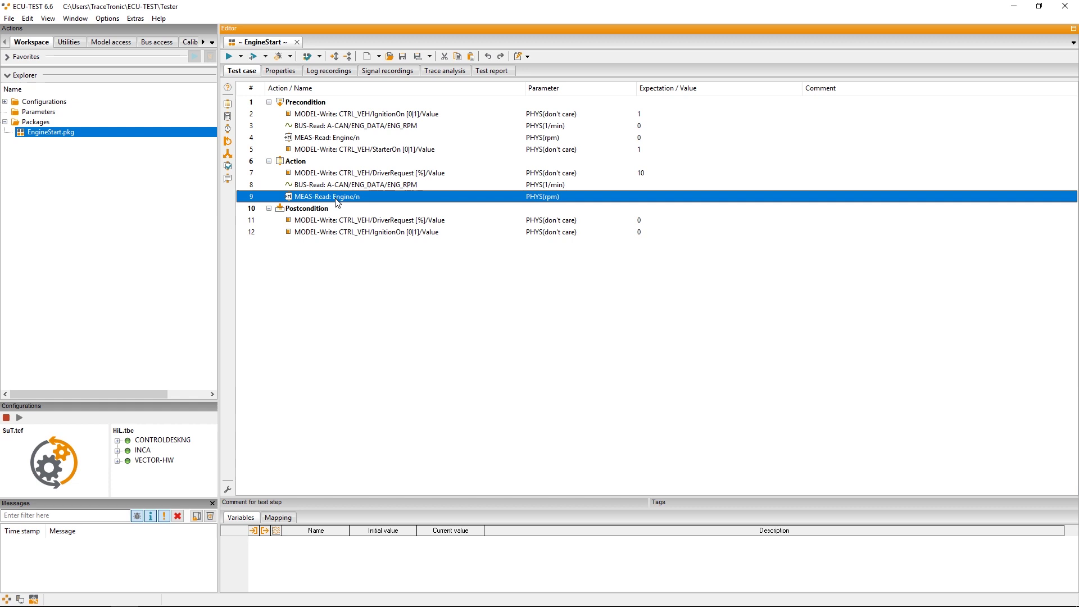
drag(333, 191, 332, 191)
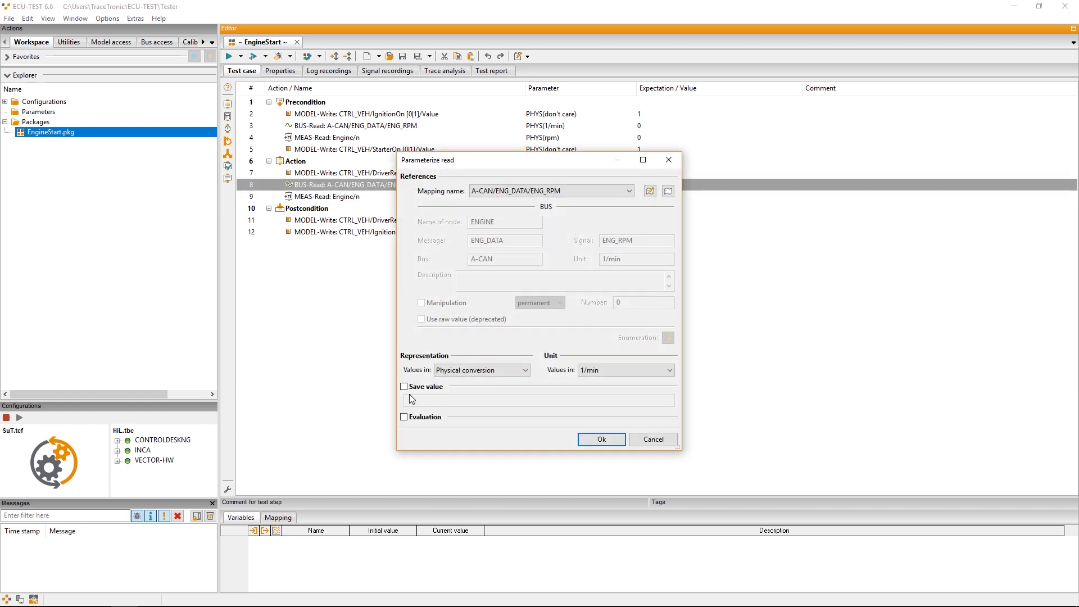
click(404, 417)
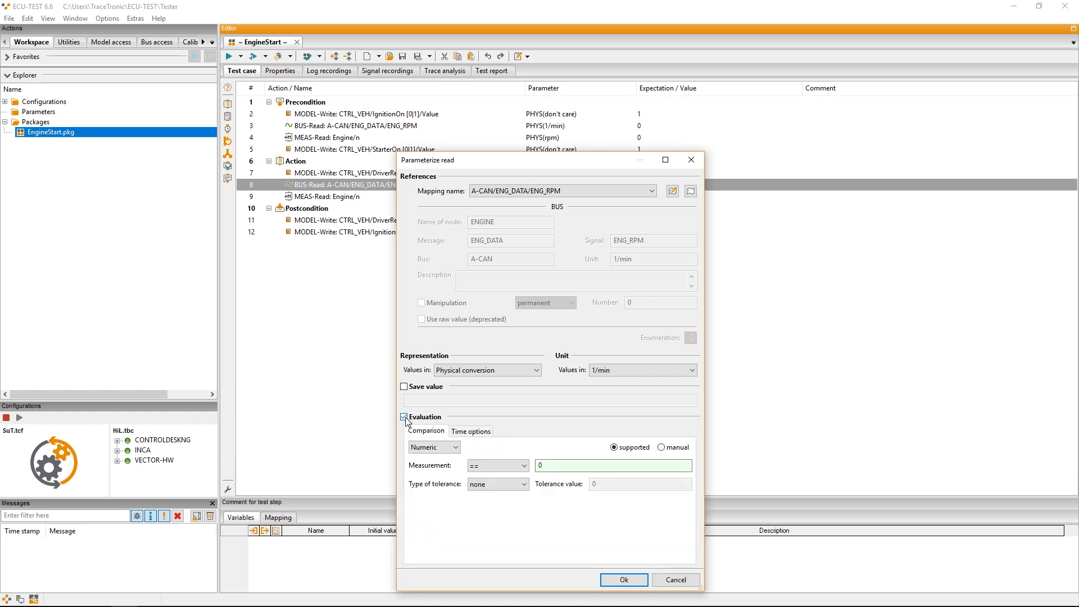
click(524, 467)
click(501, 509)
double_click(544, 466)
text(800)
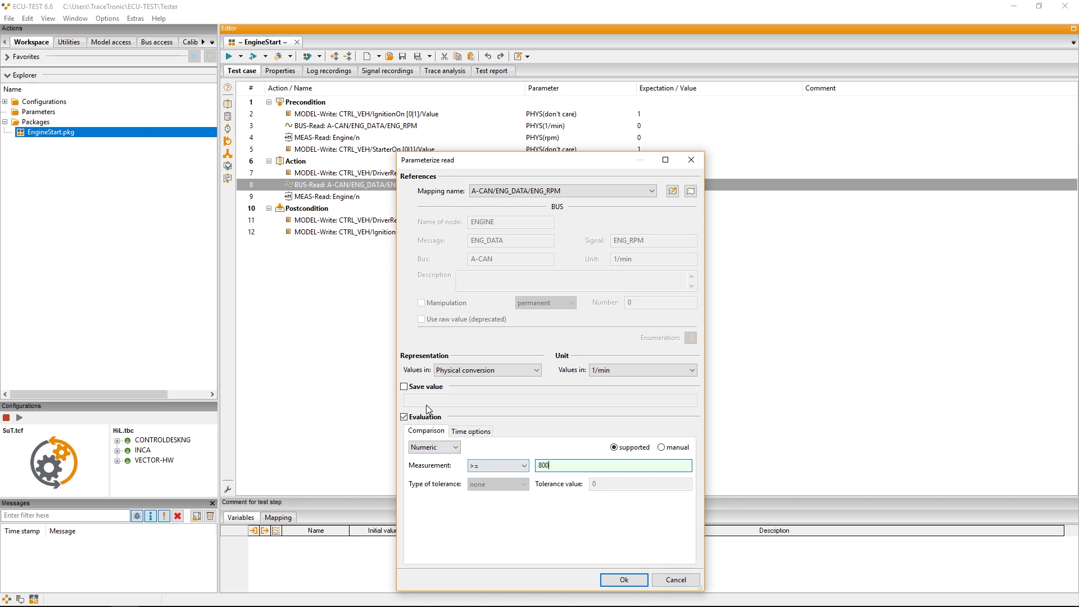
- Save the bus read value to variable ENG_RPM_BUS and confirm the step
click(404, 387)
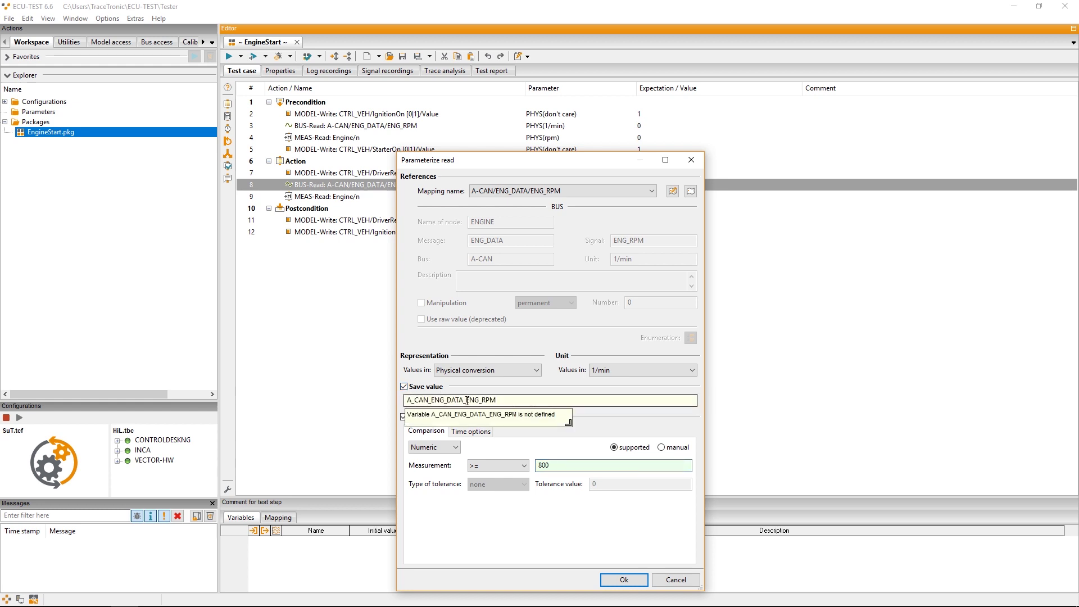
drag(467, 401, 406, 401)
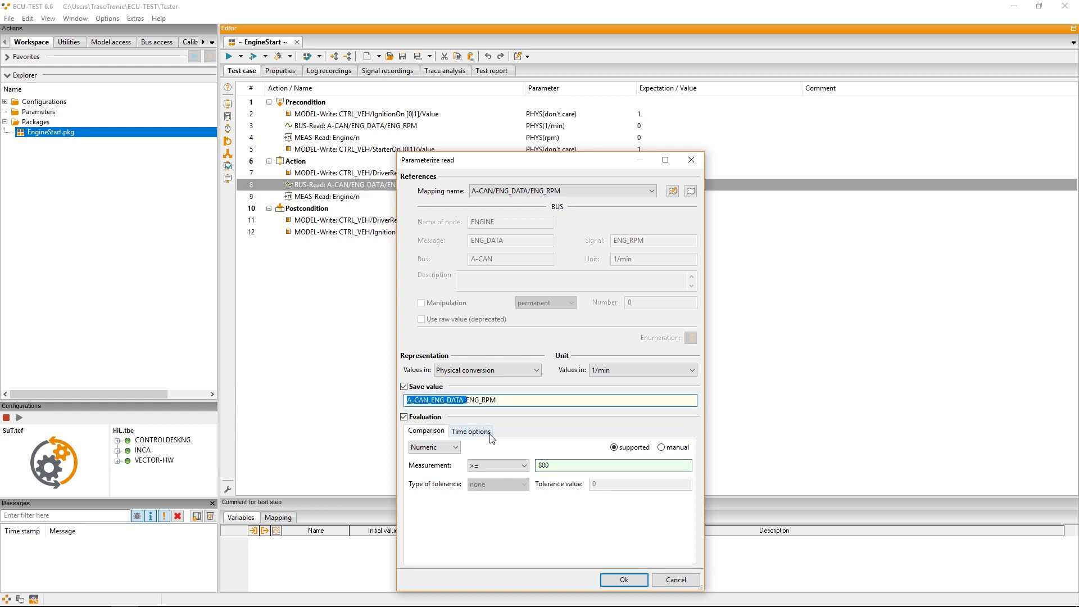
key(Delete)
text(ENG_RPM)
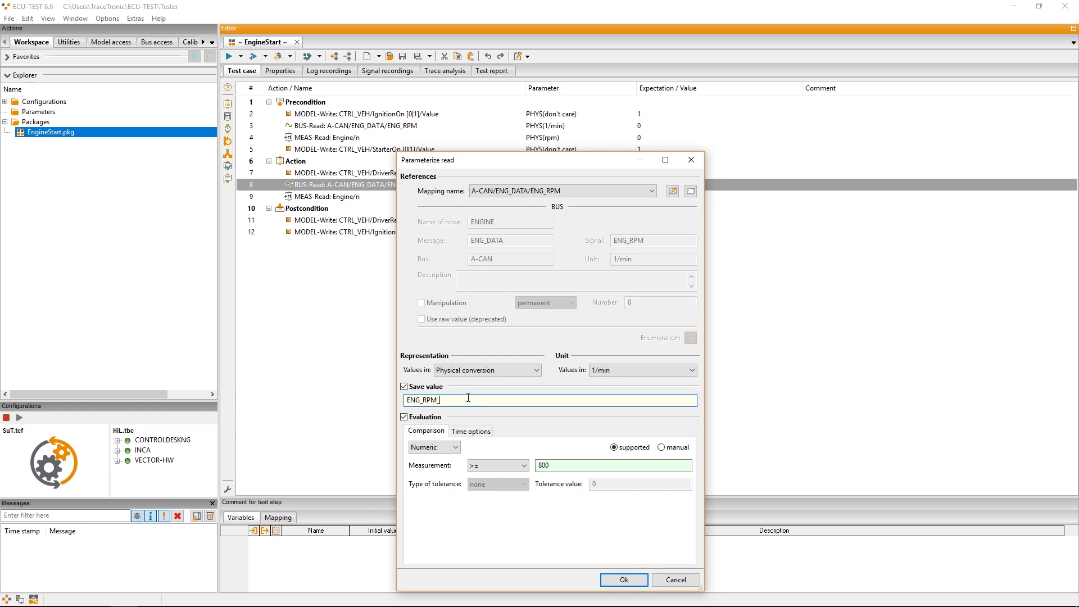
text(_BUS)
click(624, 580)
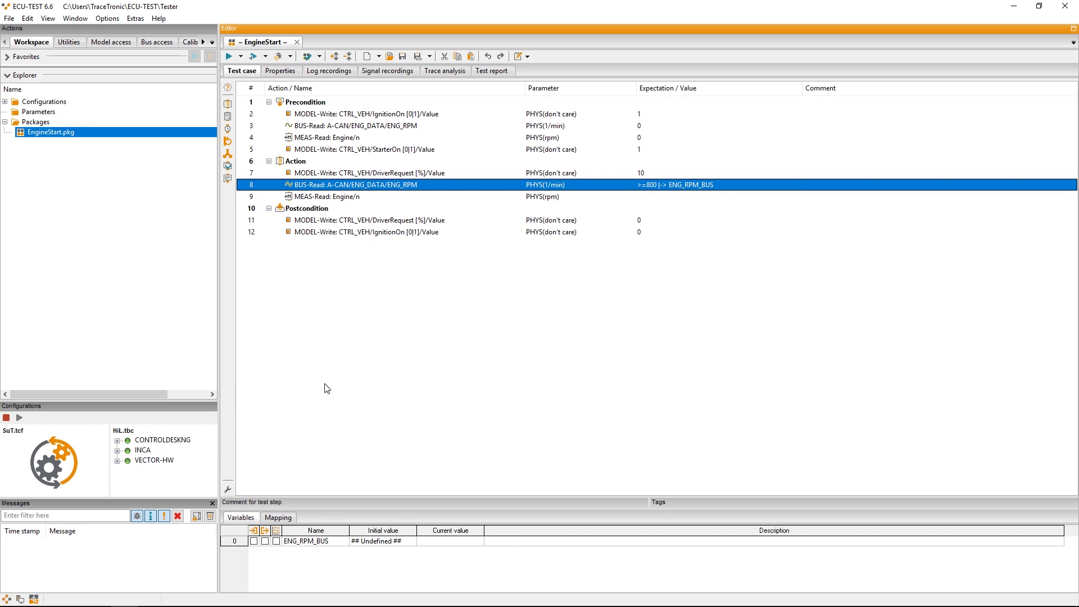
- Set the Action Engine/n read step's expectation to '>=' 800
click(326, 199)
double_click(327, 198)
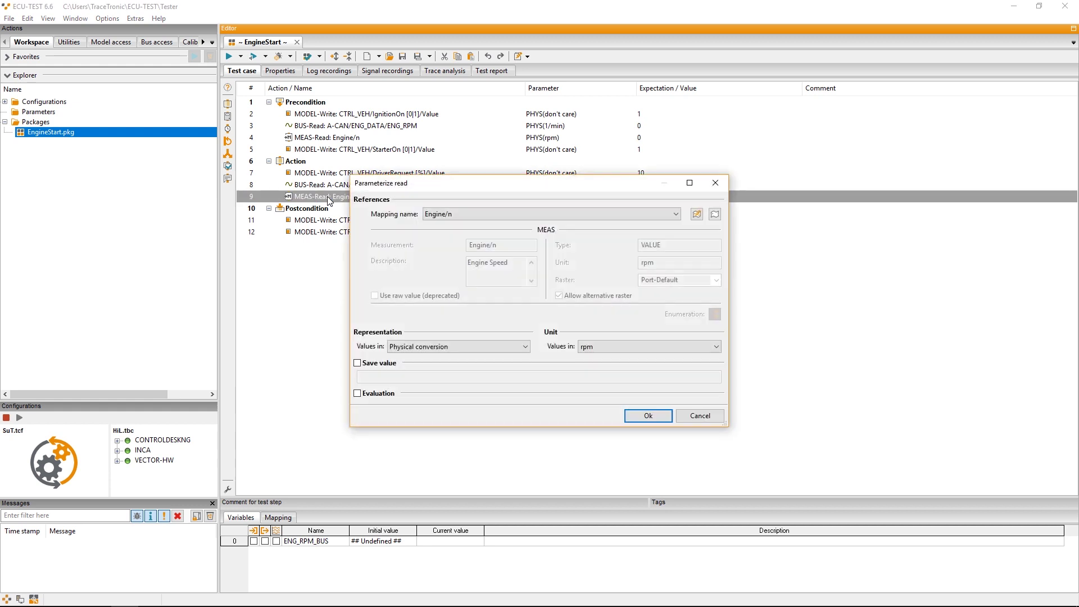
click(359, 394)
click(471, 443)
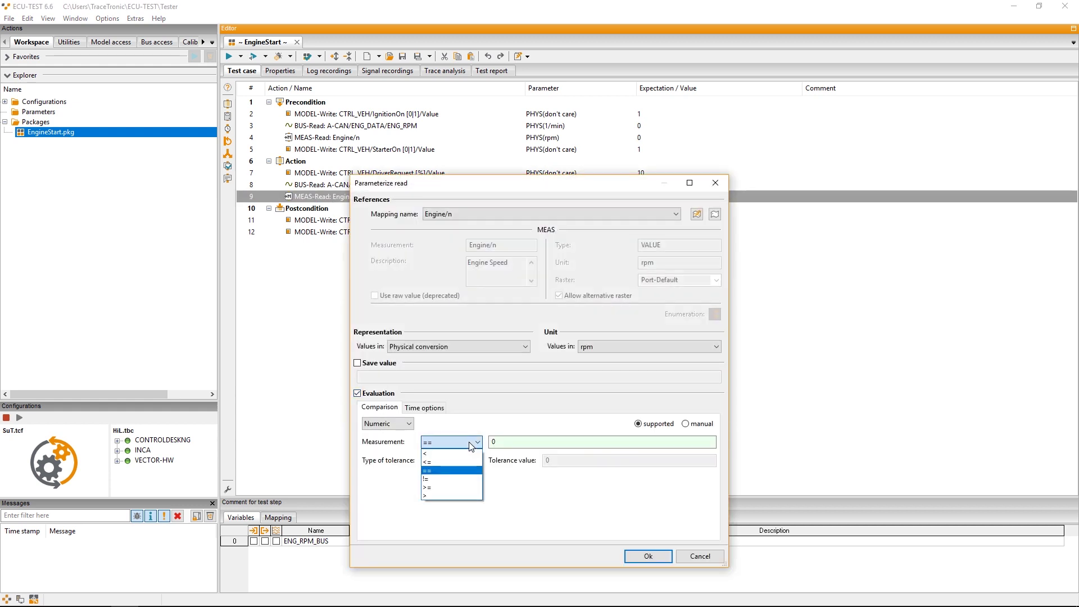
click(462, 487)
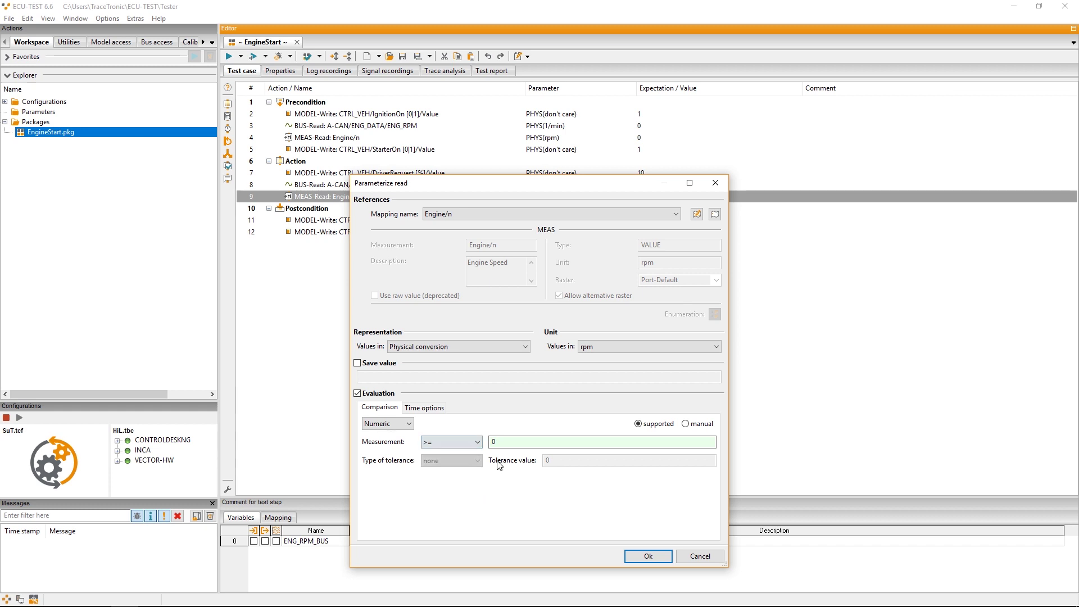
double_click(493, 442)
text(800)
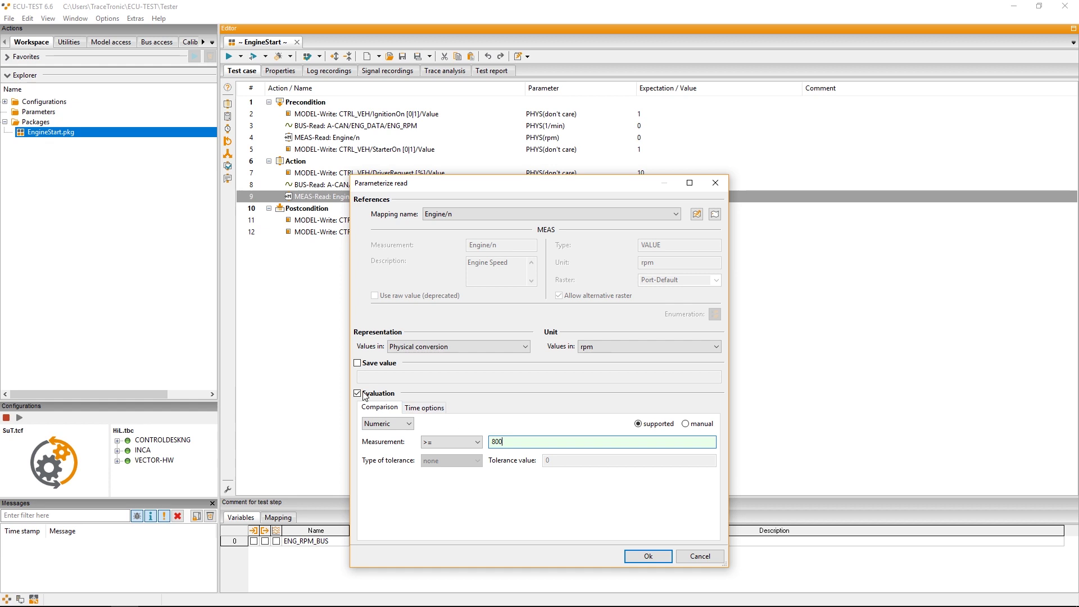
- Save the Engine/n read value to variable ENG_RPM_ECU and confirm the step
click(357, 364)
double_click(392, 376)
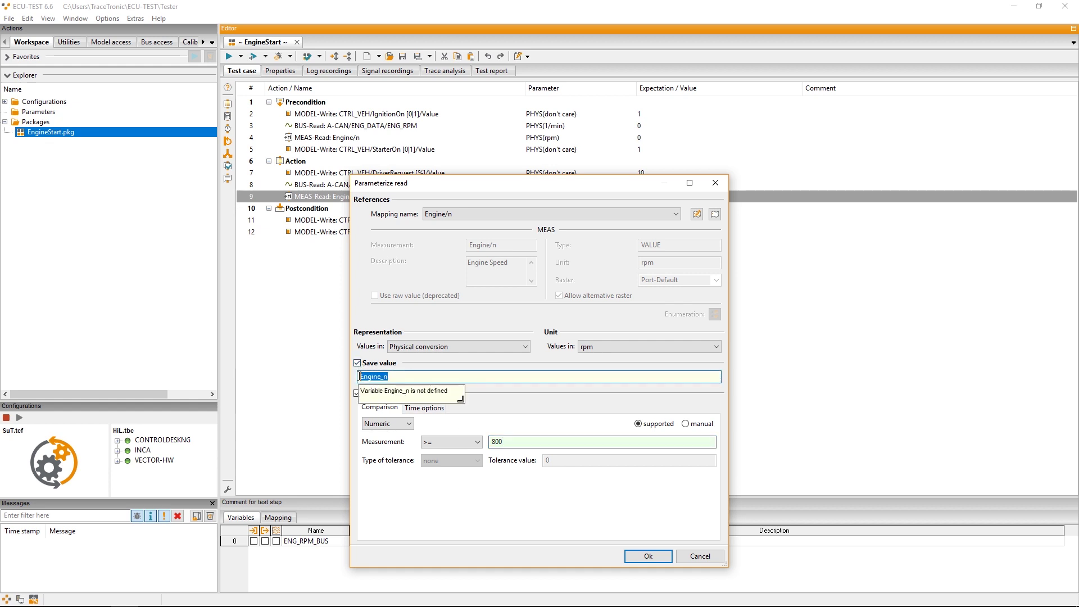
text(ENG_)
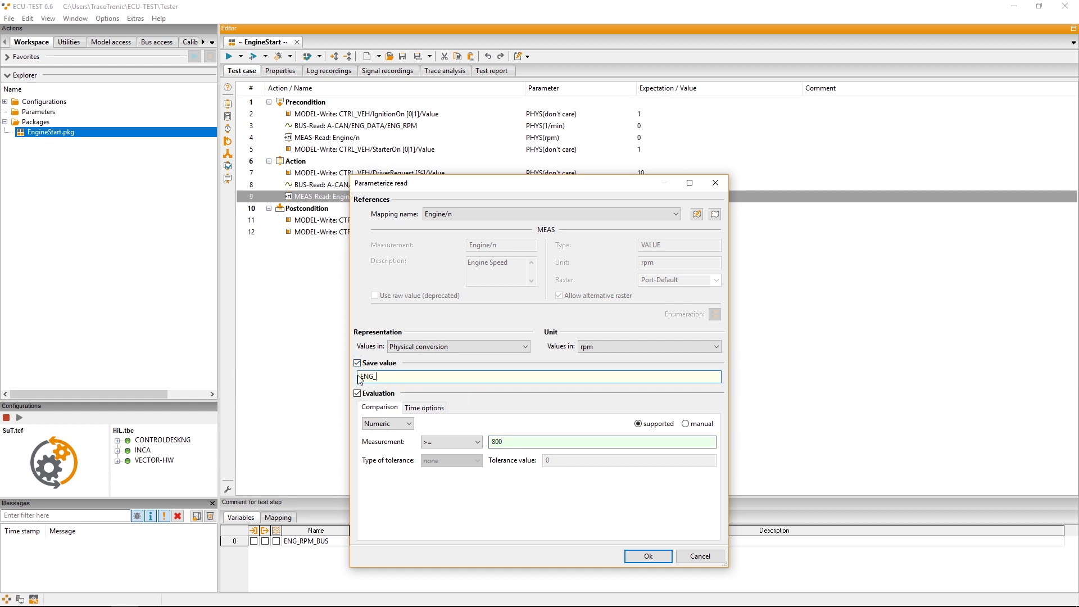
text(RPM_EC)
text(U)
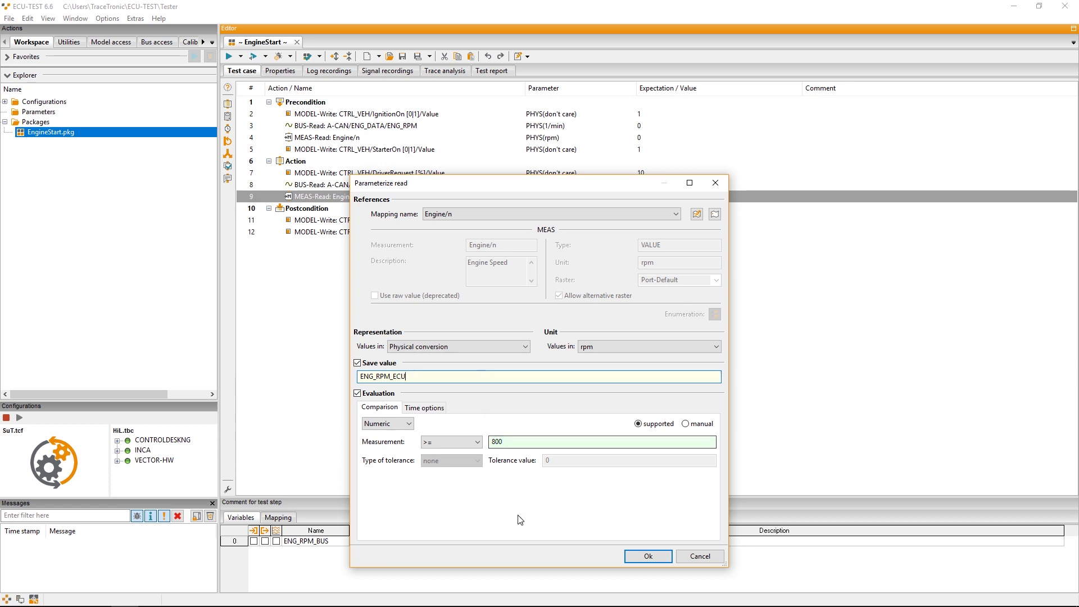
click(647, 559)
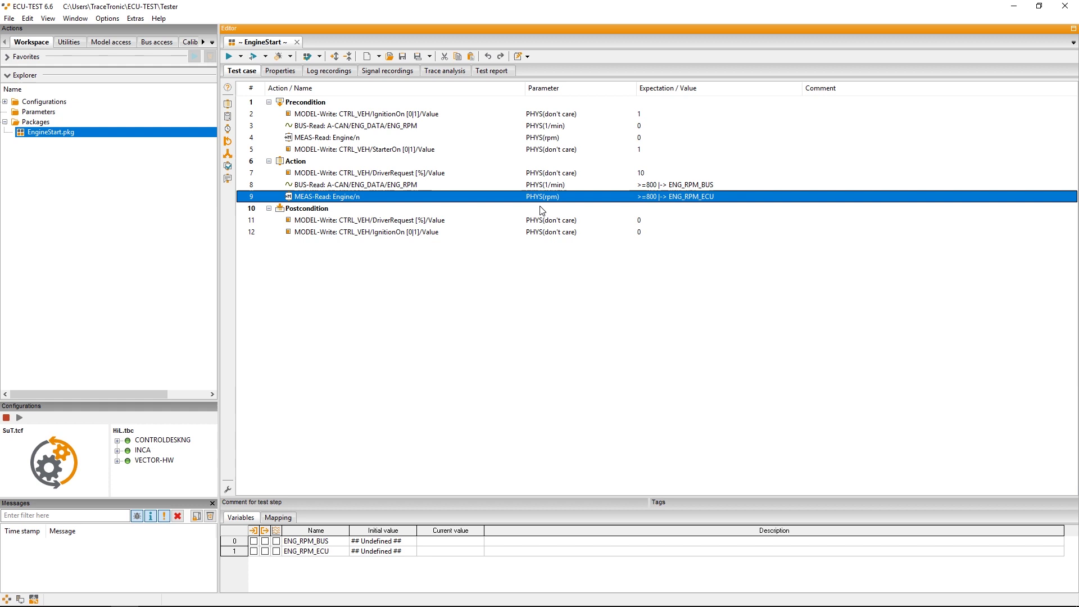
- Insert a calculation step after the Action Engine/n read step
click(418, 185)
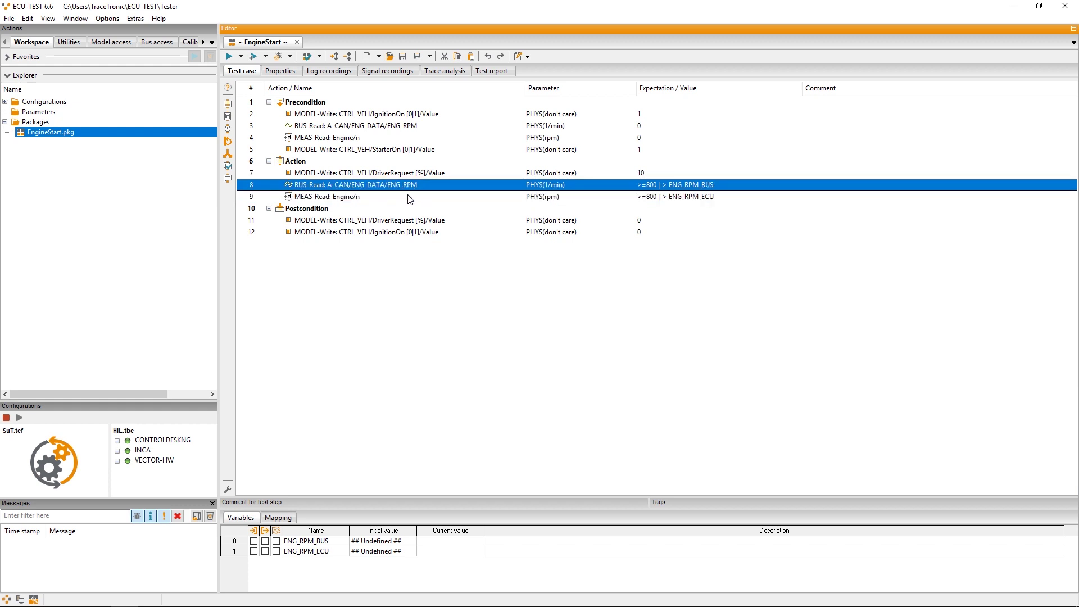
shift+click(410, 196)
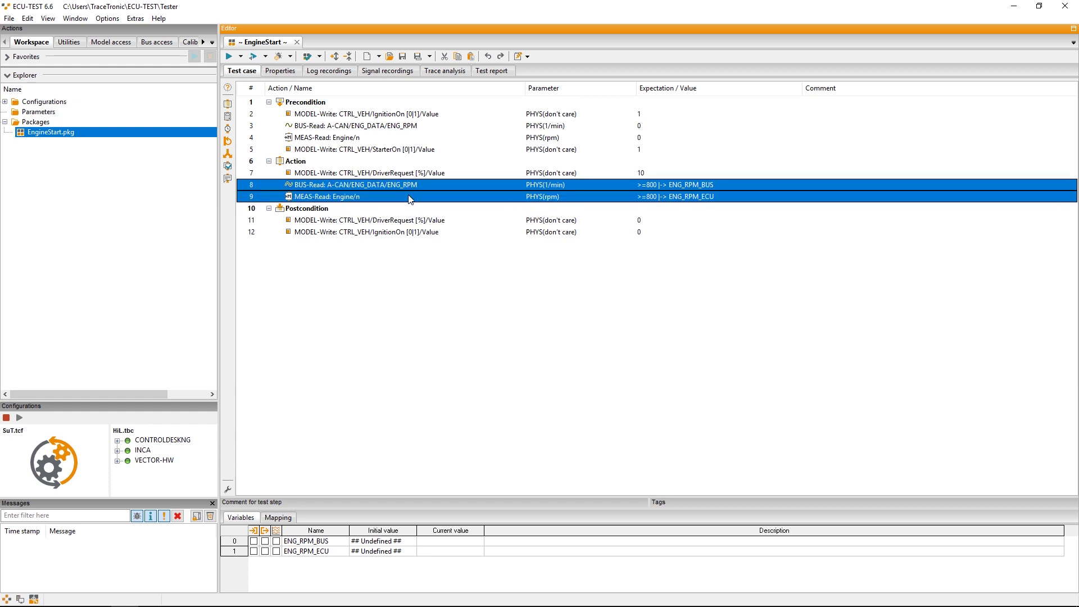
click(350, 199)
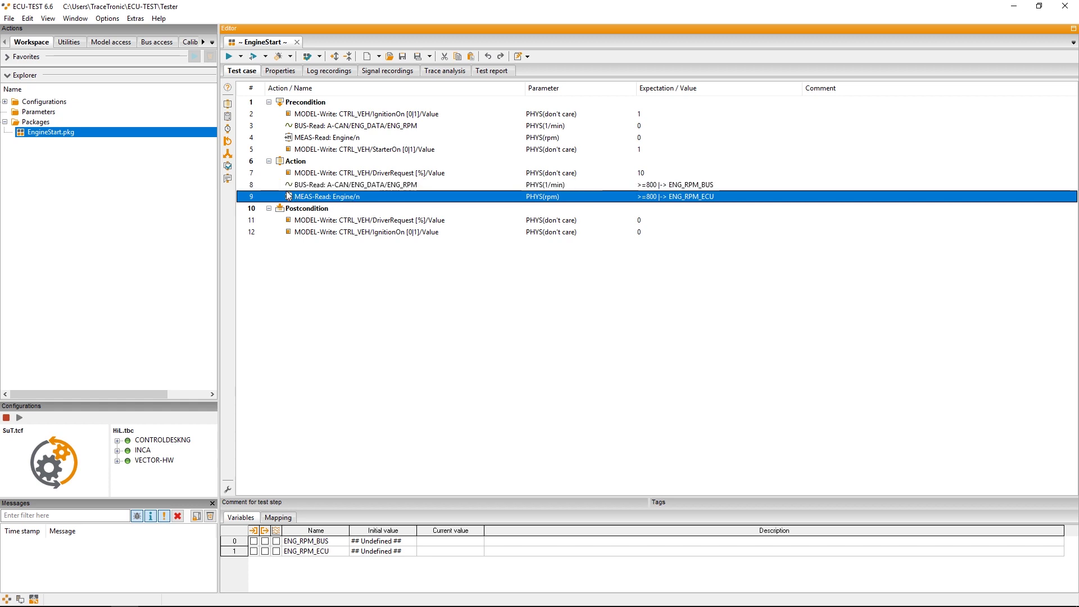
click(230, 121)
text(ENG)
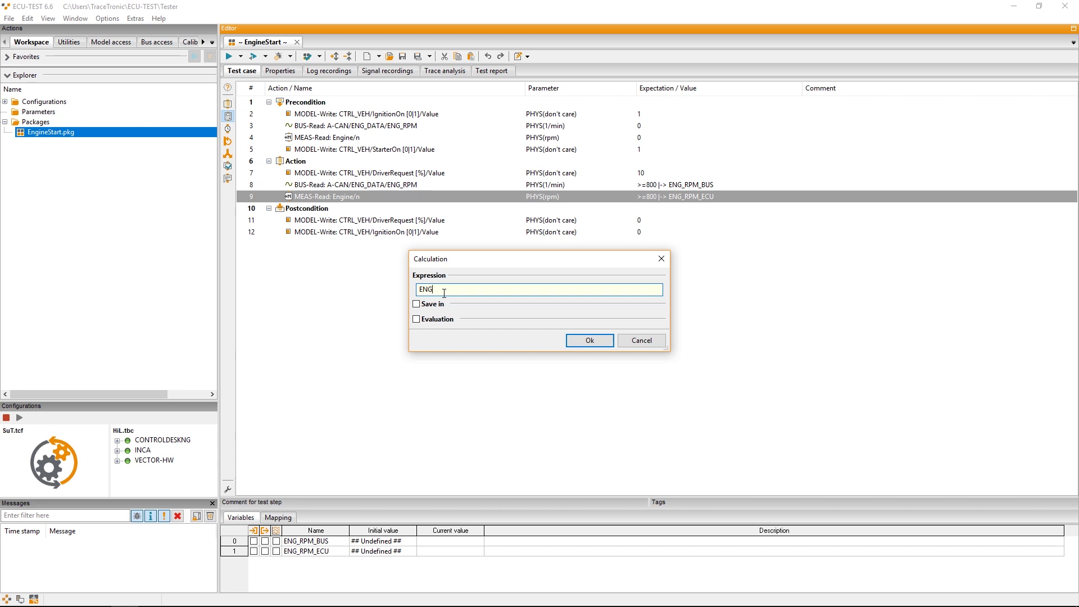
- Set the calculation expression to ENG_RPM_BUS using variable autocomplete
key(ctrl+space)
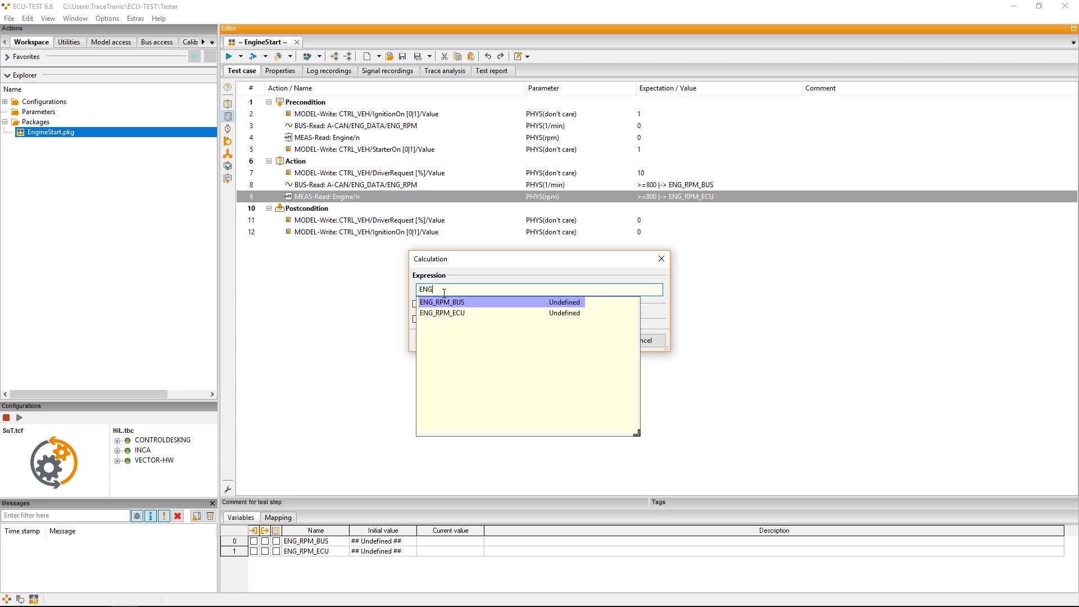
key(Down)
key(Up)
key(Return)
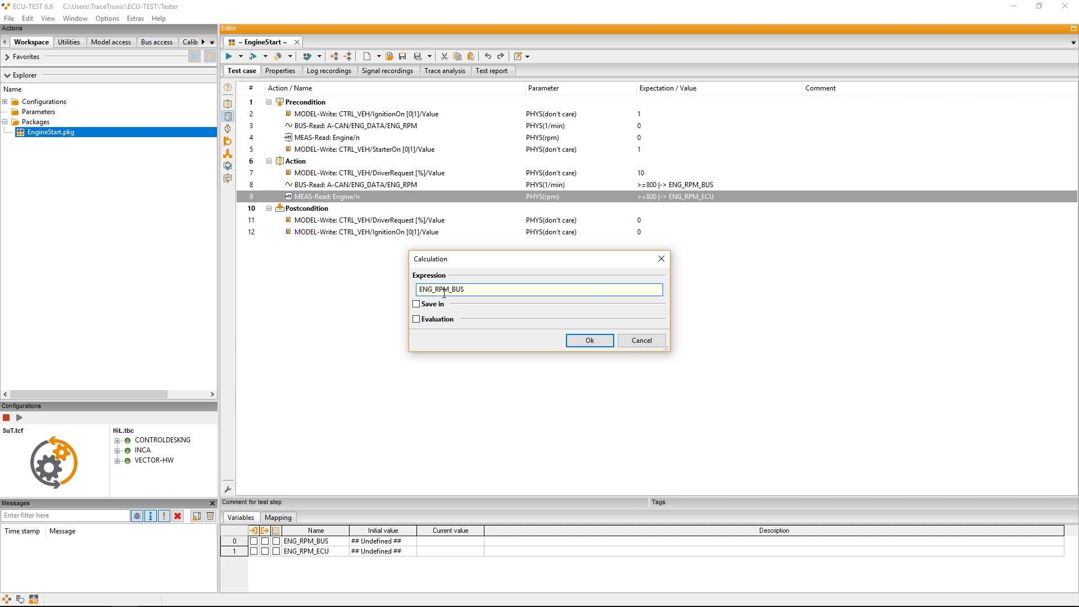
- Enable evaluation of the calculation with the expectation '==' ENG_RPM_ECU
click(415, 318)
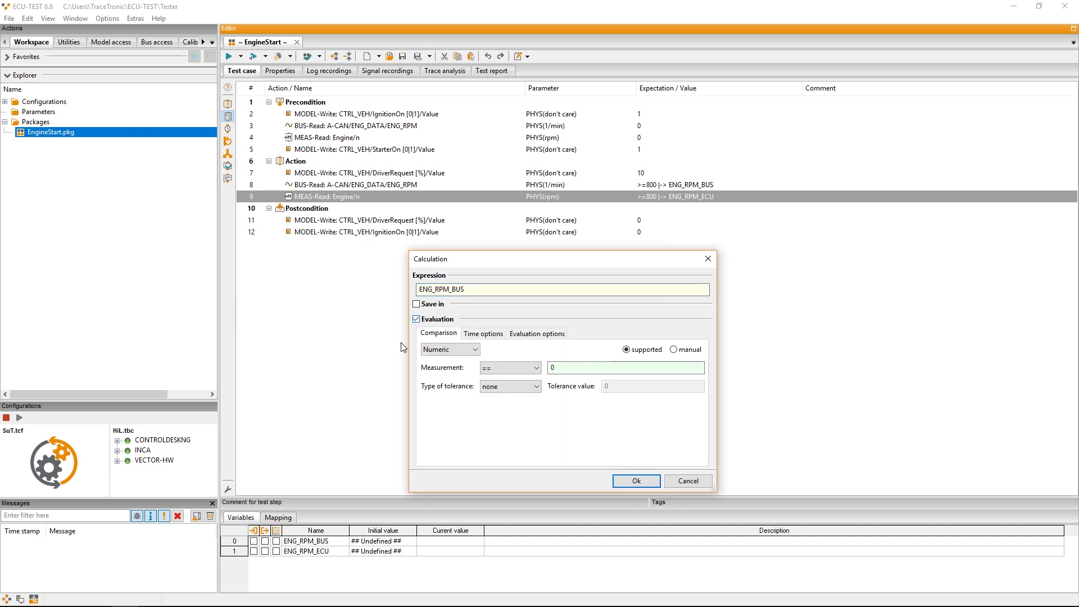
click(553, 367)
text(EN)
key(Tab)
click(606, 367)
key(ctrl+space)
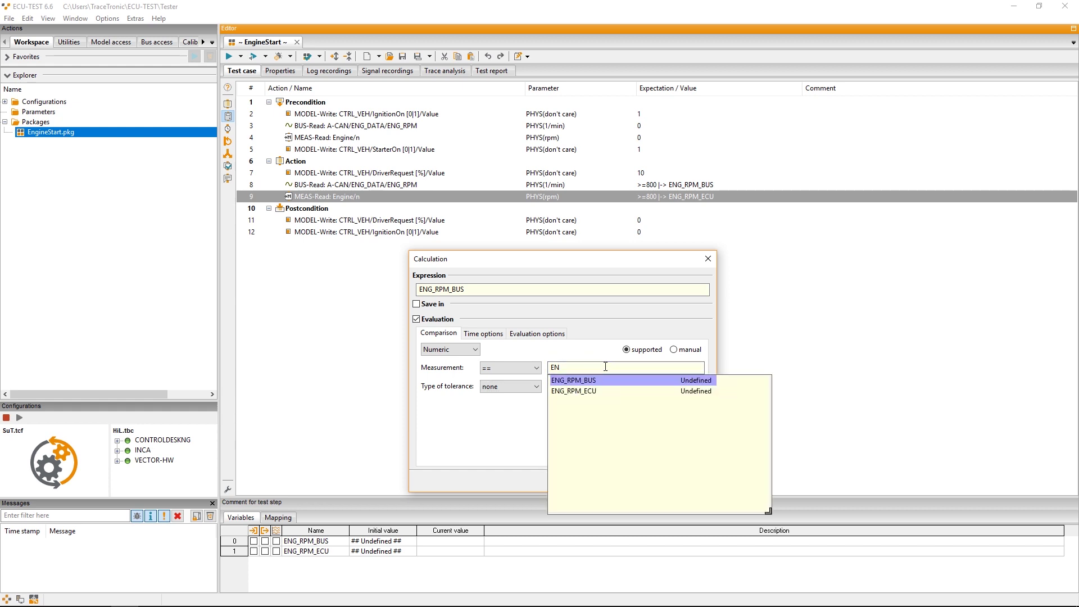
key(Down)
key(Return)
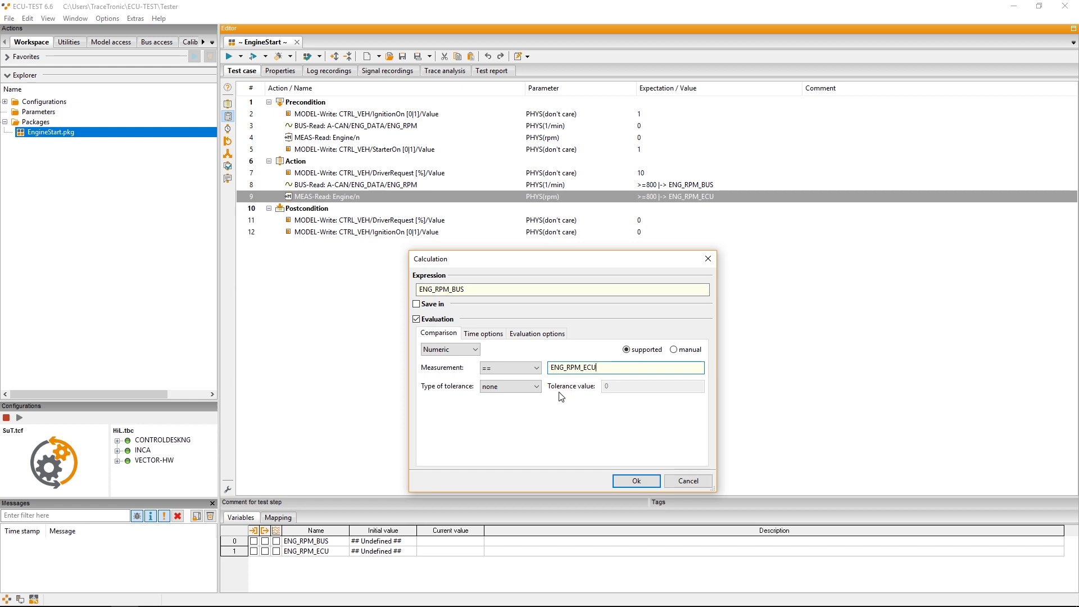
- Apply a 0.5 percentage tolerance and confirm the calculation step
click(533, 391)
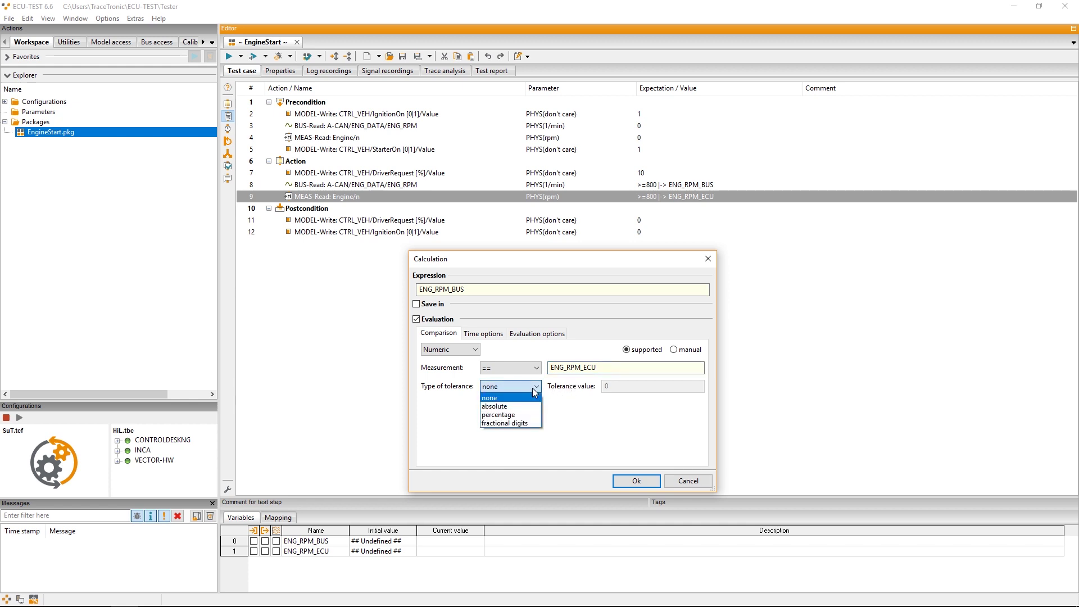
click(519, 417)
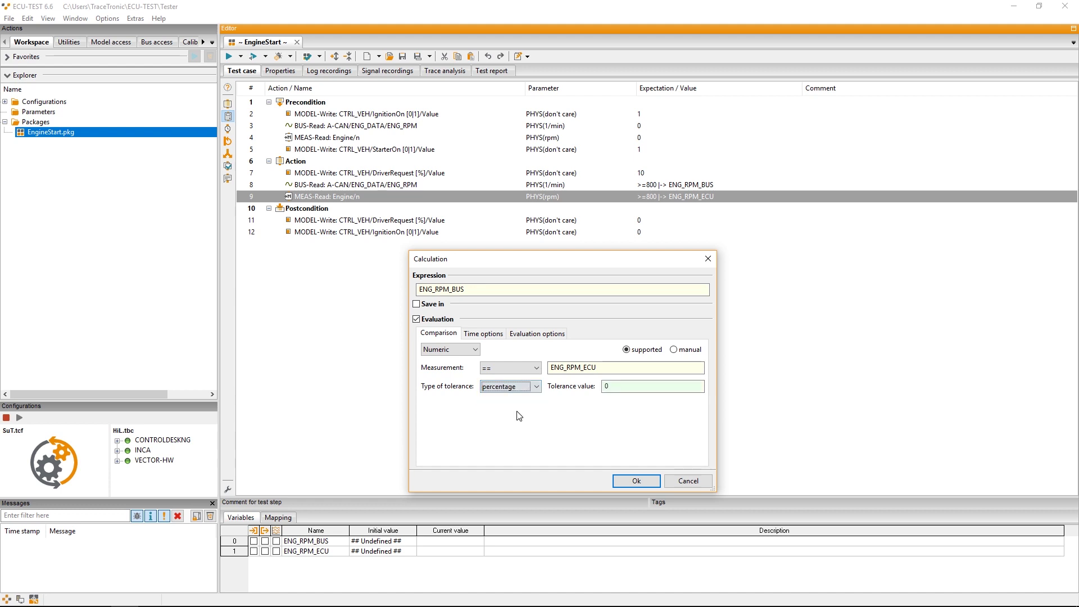
click(630, 387)
text(.5)
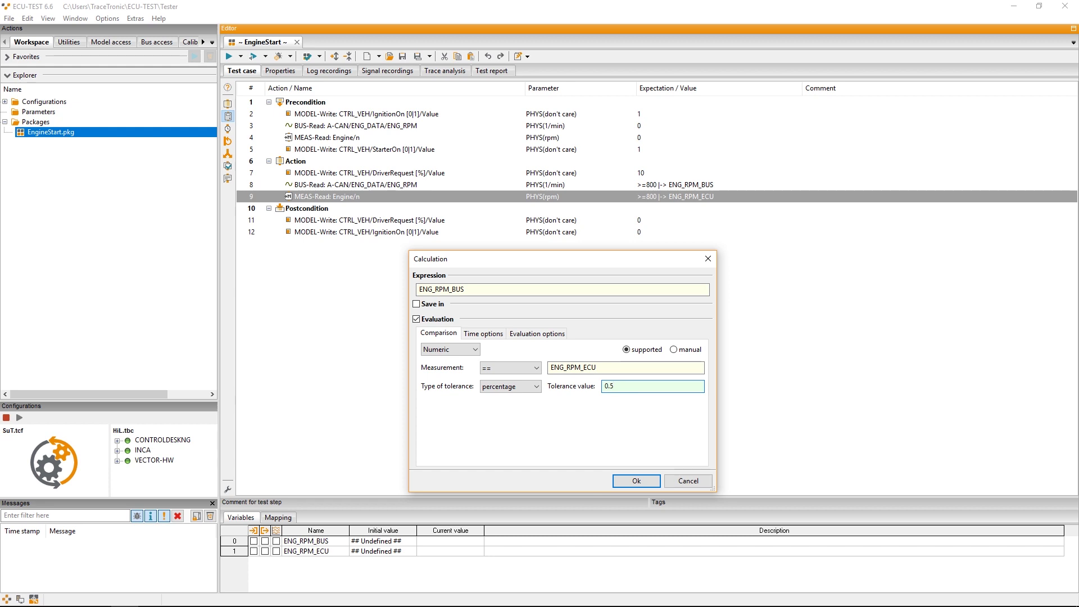
click(636, 484)
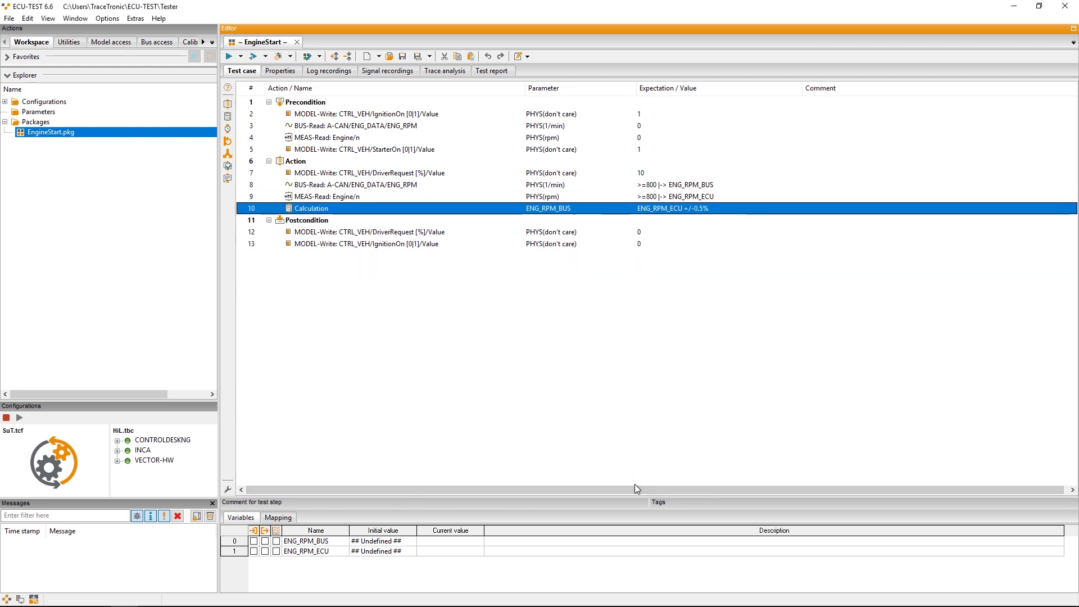